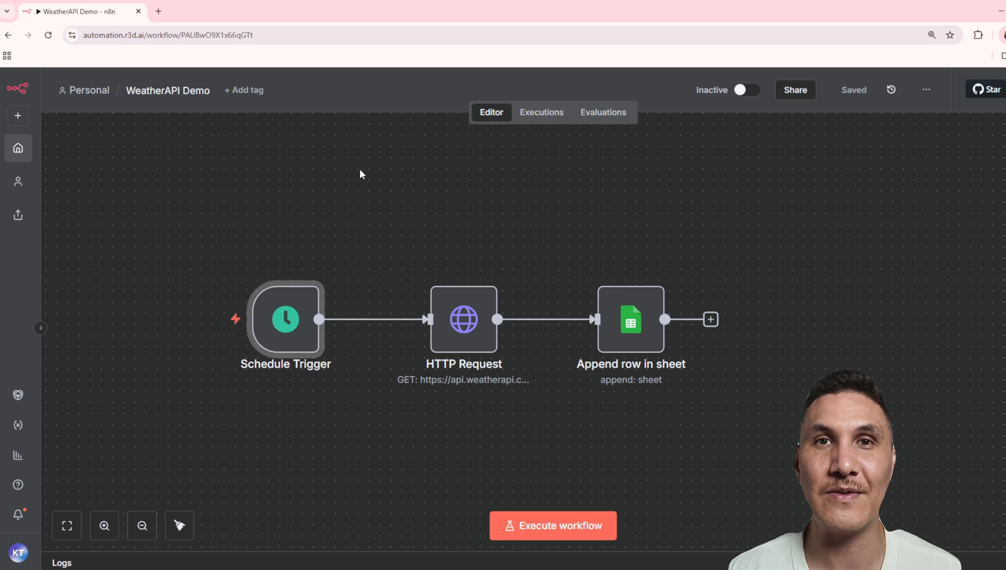
Open the HTTP Request node and examine its disabled Send Query Parameters option
double_click(477, 324)
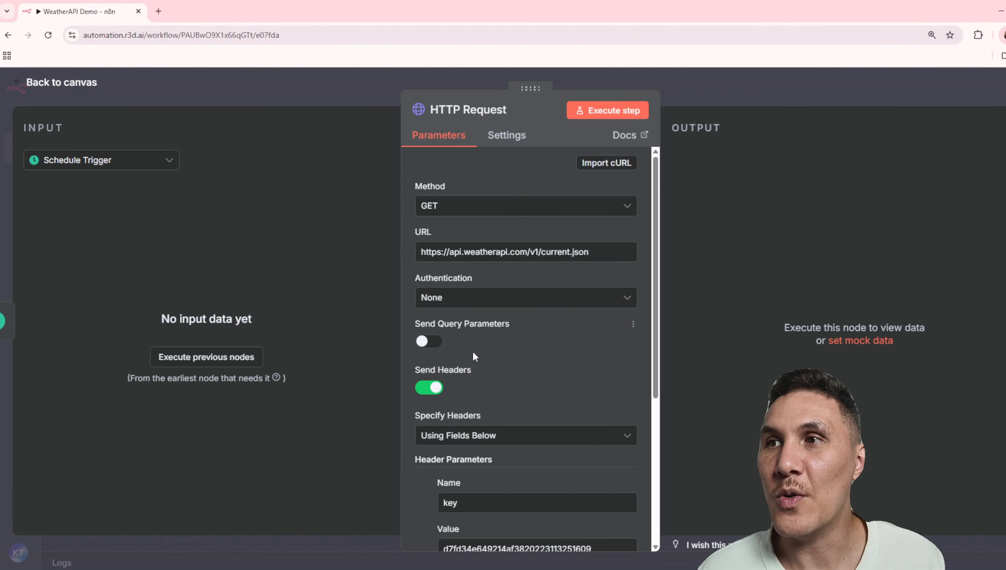
drag(413, 327, 493, 326)
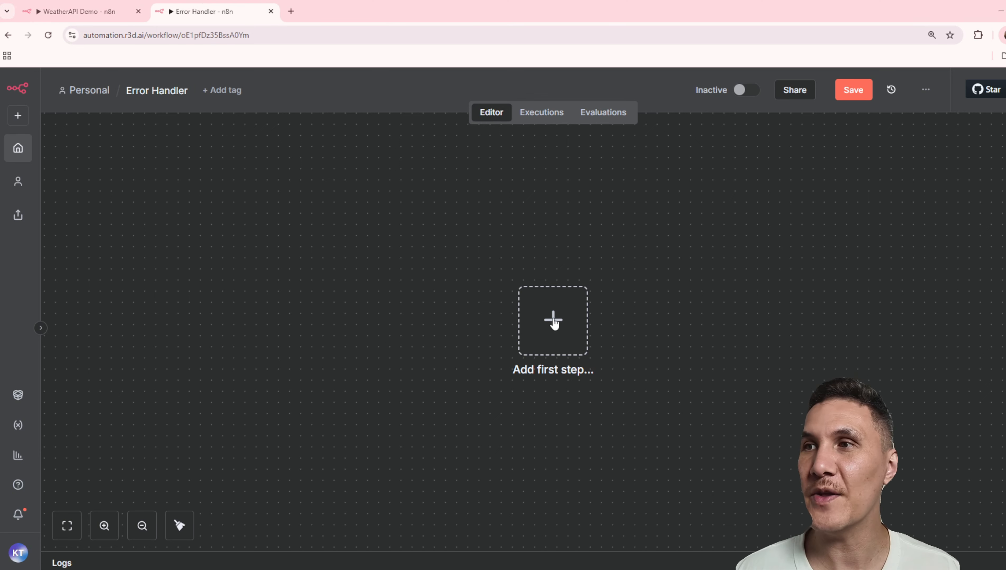
Start the new error workflow with an Error Trigger and add a Gmail Send a message action after it
click(553, 320)
text(error)
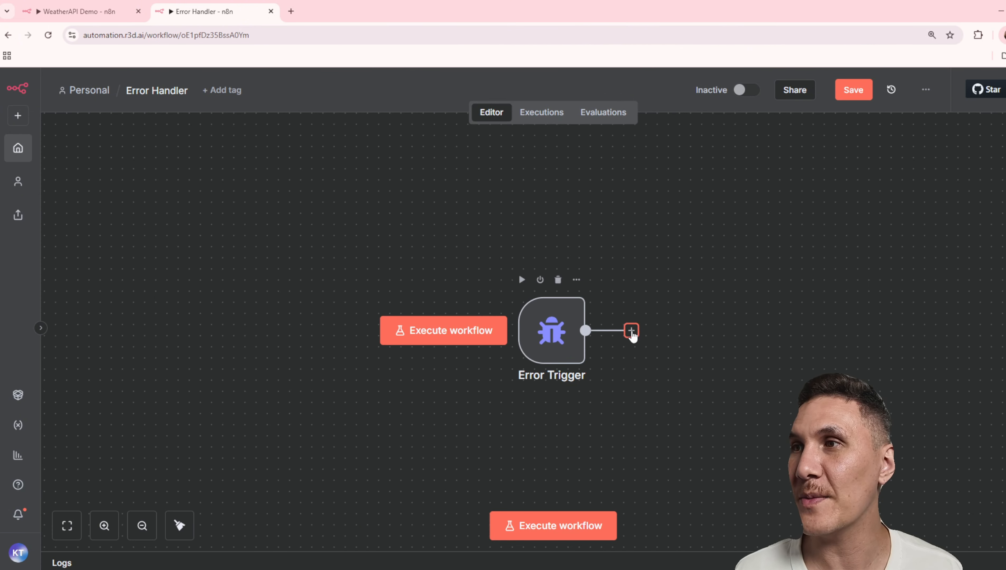
click(631, 331)
text(gmail)
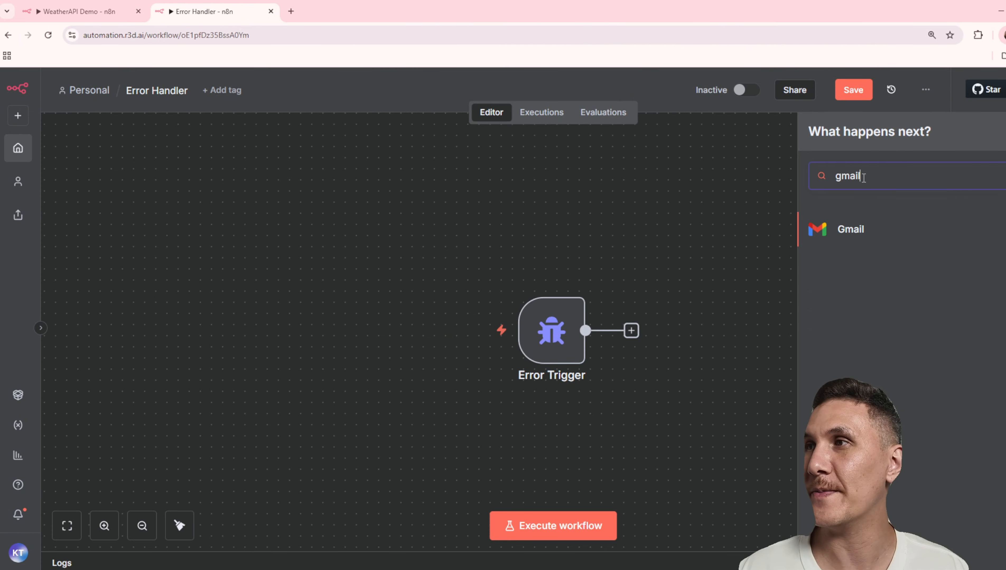
click(881, 224)
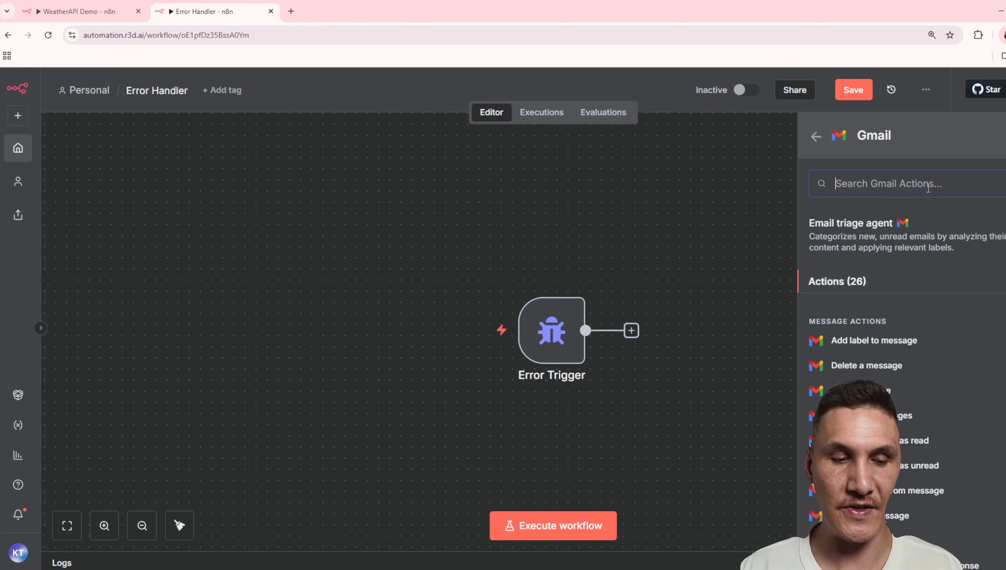
text(send)
click(864, 321)
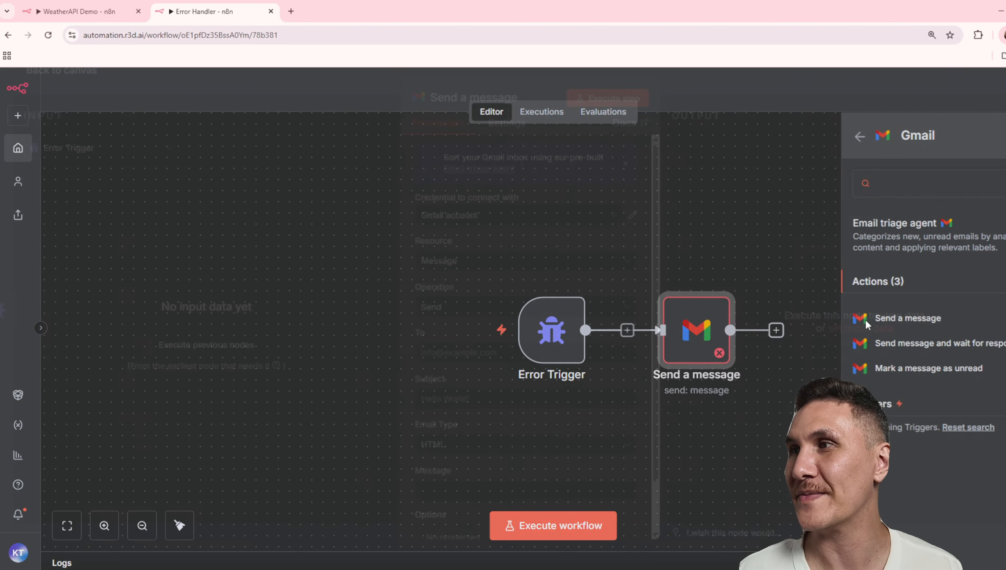
Enter the recipient's email address and set the subject to "Workflow Failed: {{ $json.workflow.name }}"
click(464, 364)
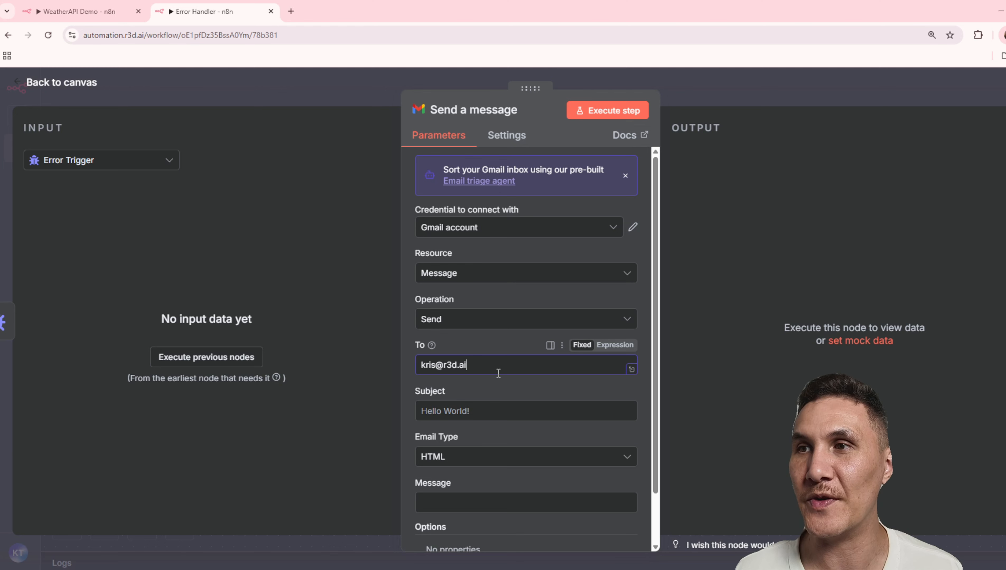
click(455, 409)
text(Workflow Failed: {{ $json.workflow.name }})
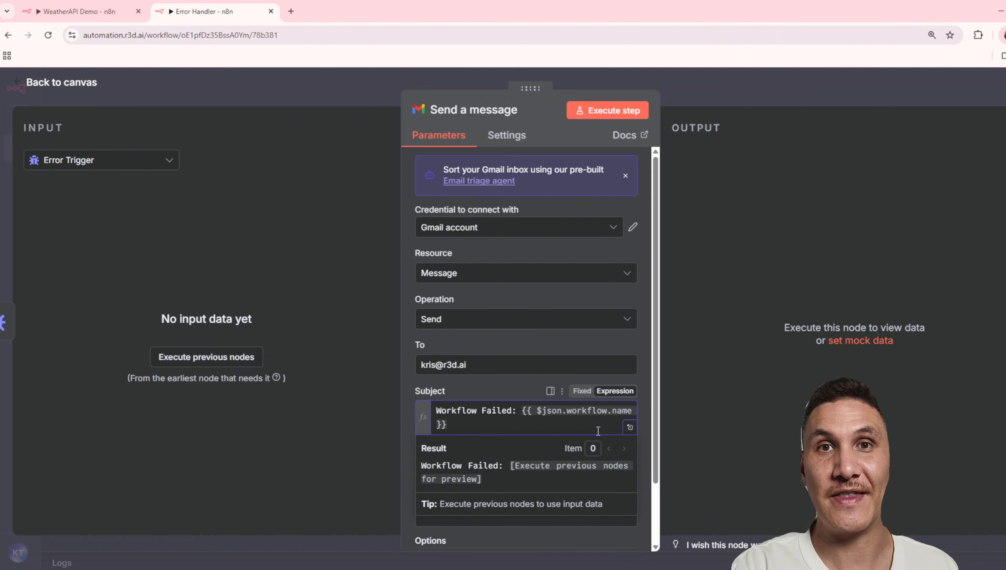
Set the email type to Text and fill the message with expressions for last executed node, error message, description, execution URL and stack
scroll(597, 431, down, 2)
click(473, 430)
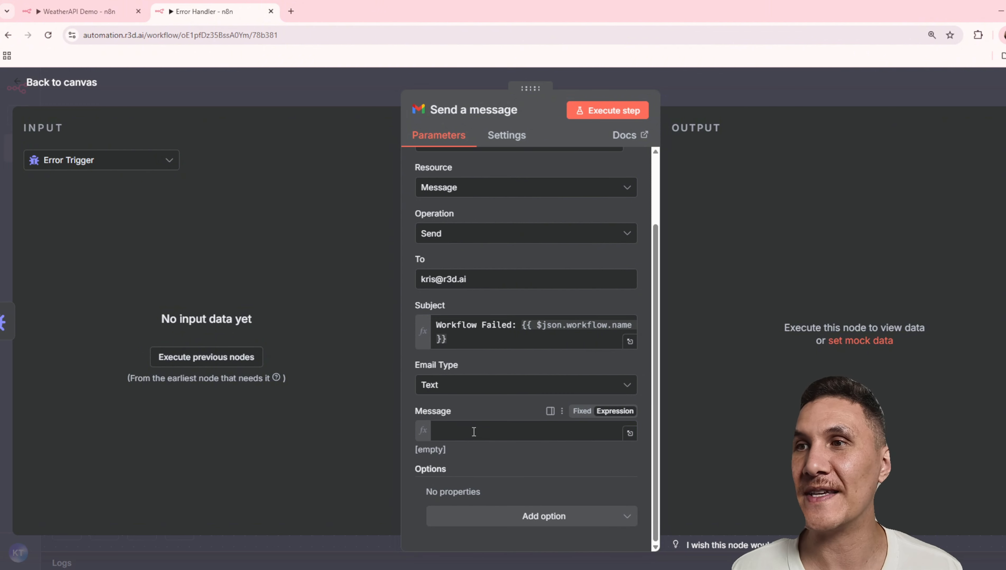
key(ctrl+v)
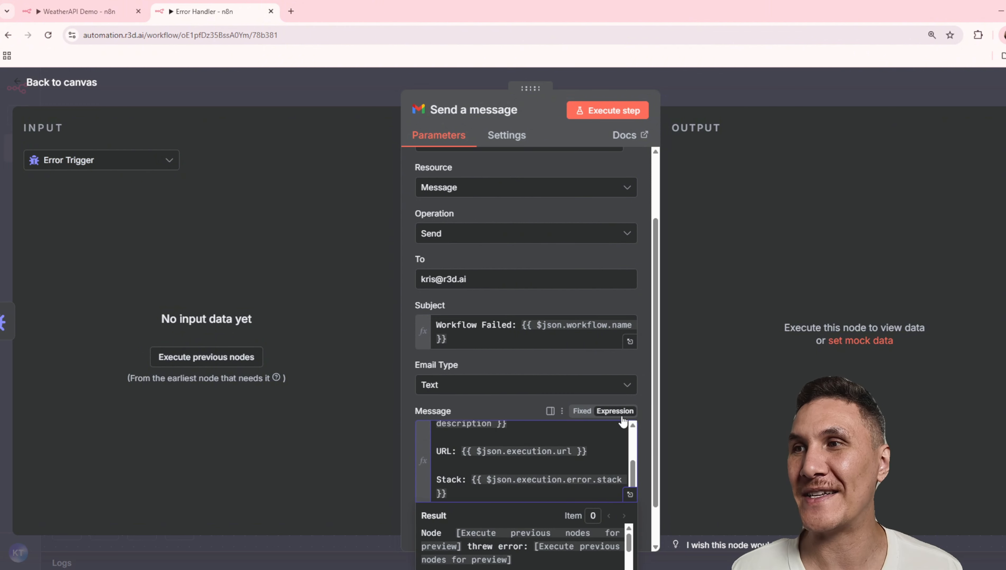
Expand the message expression and examine its node, error message, Description, URL and Stack parts
click(629, 495)
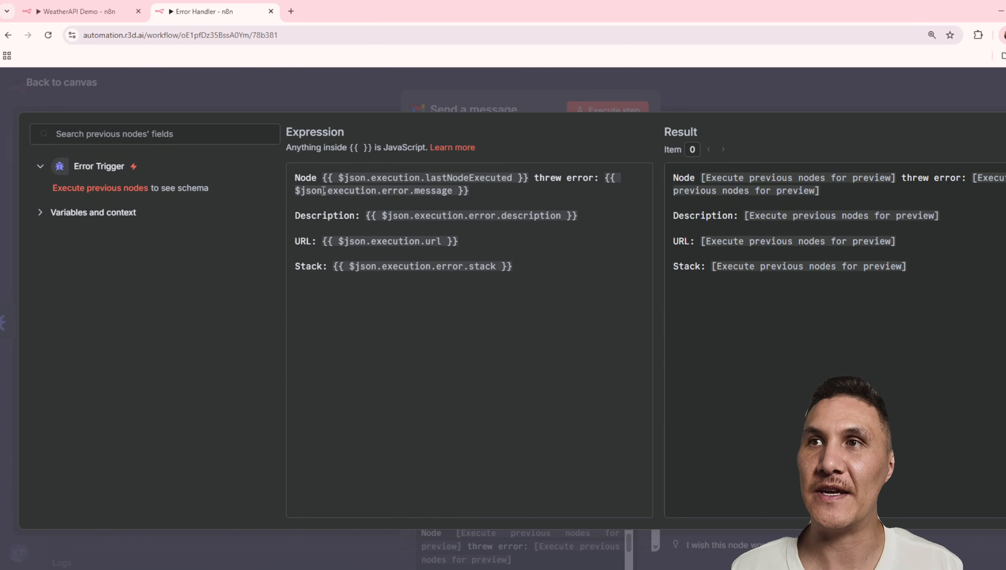
drag(317, 182, 286, 179)
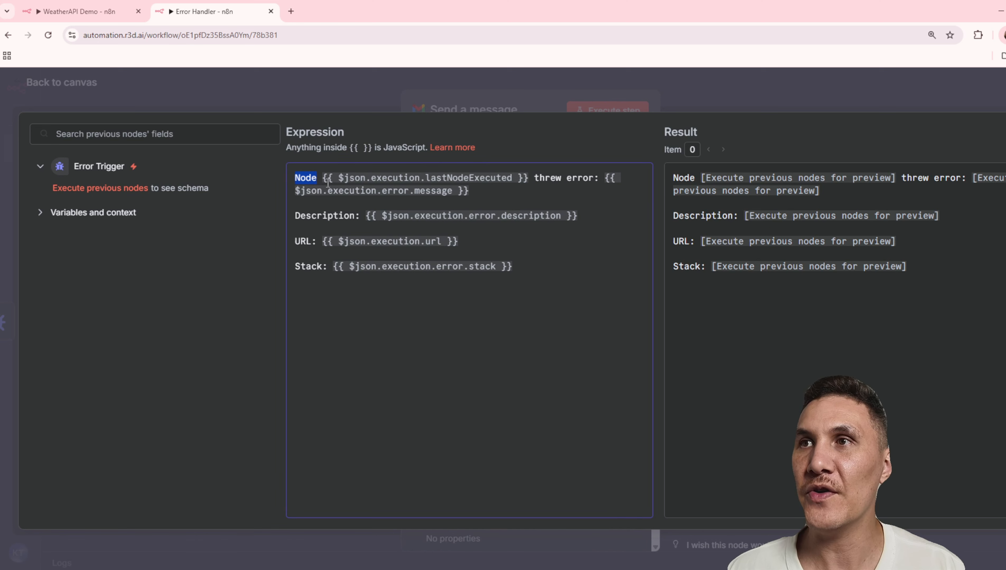
drag(523, 178, 323, 178)
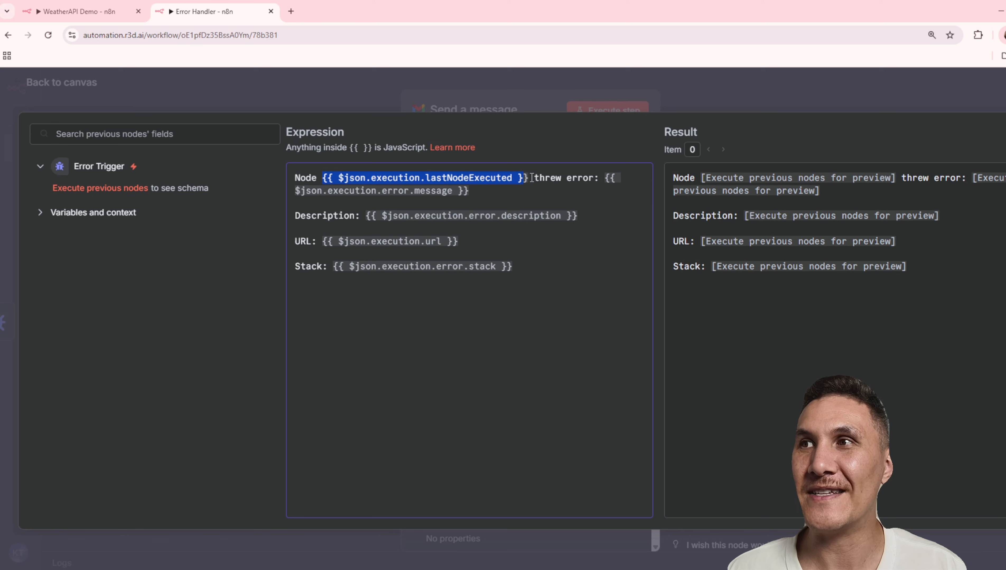
drag(532, 178, 597, 178)
drag(481, 191, 345, 192)
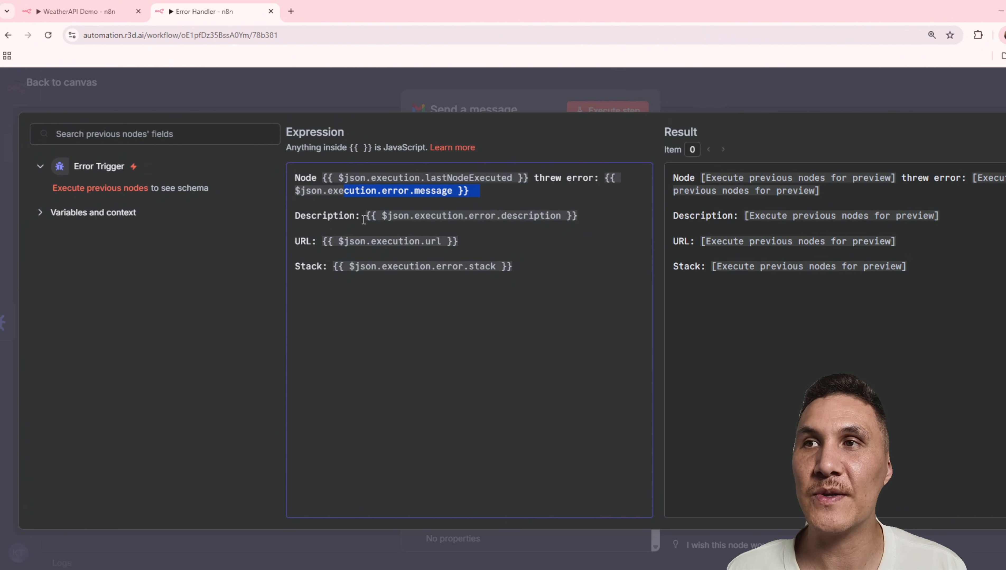
drag(360, 216, 284, 220)
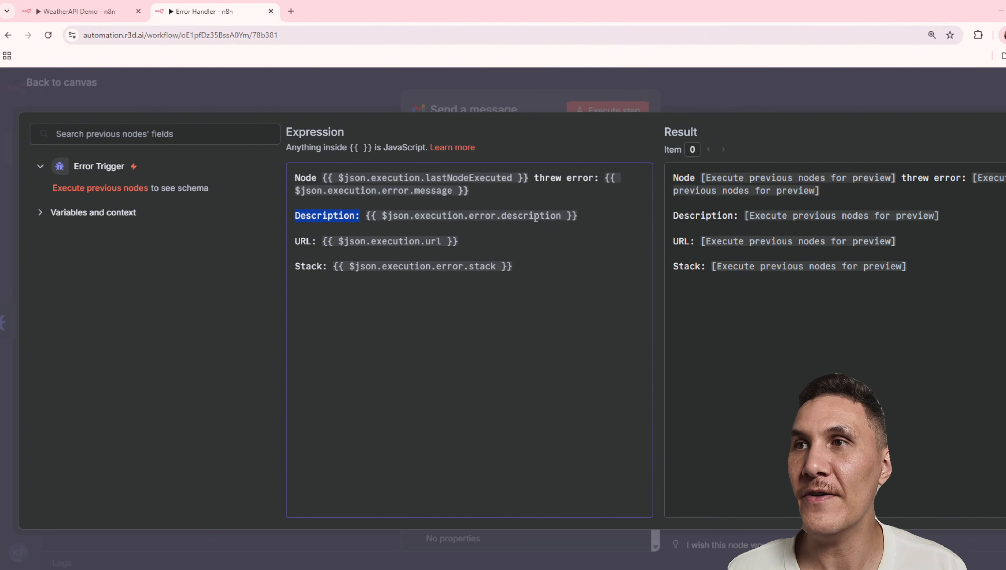
drag(317, 242, 291, 244)
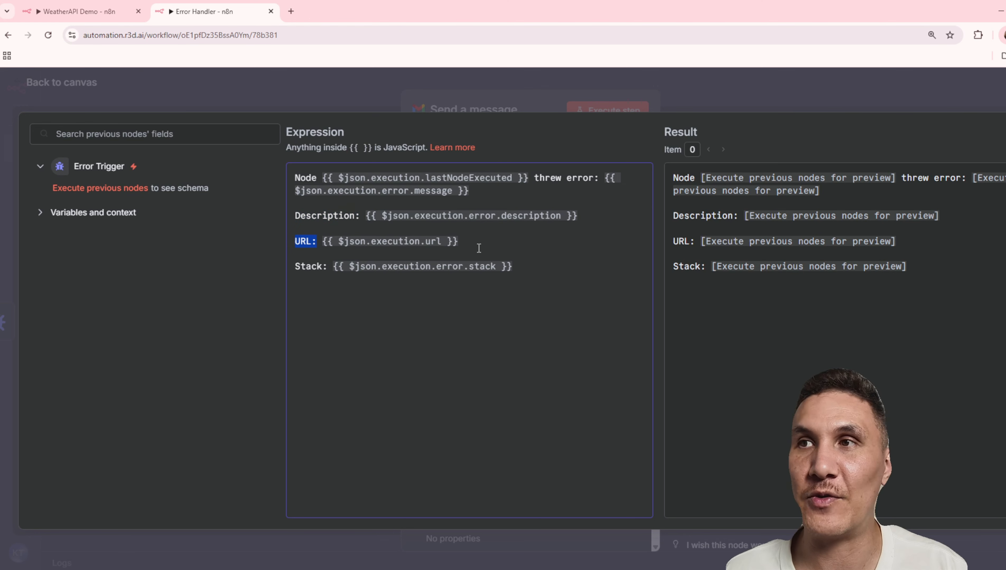
click(361, 274)
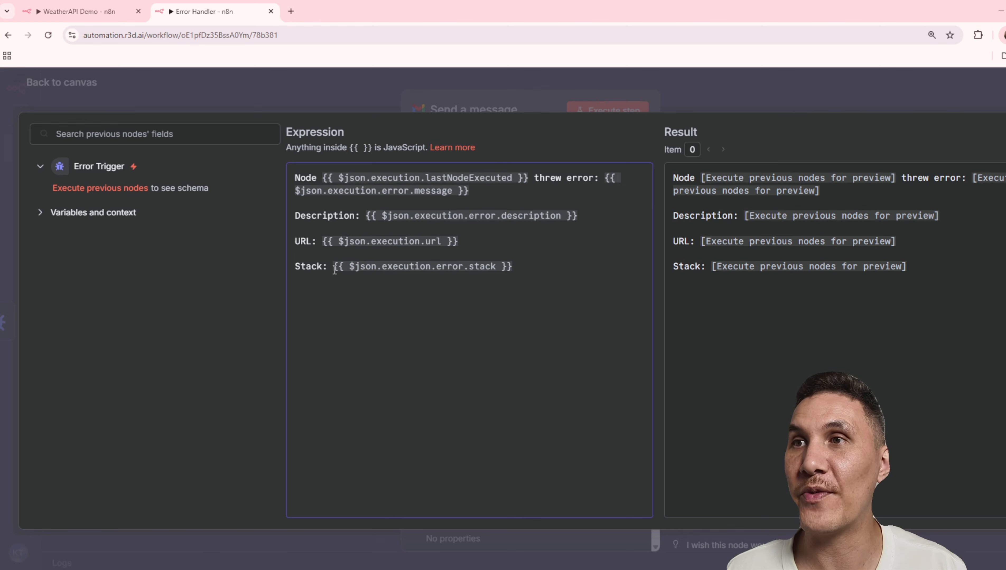
drag(328, 268, 294, 268)
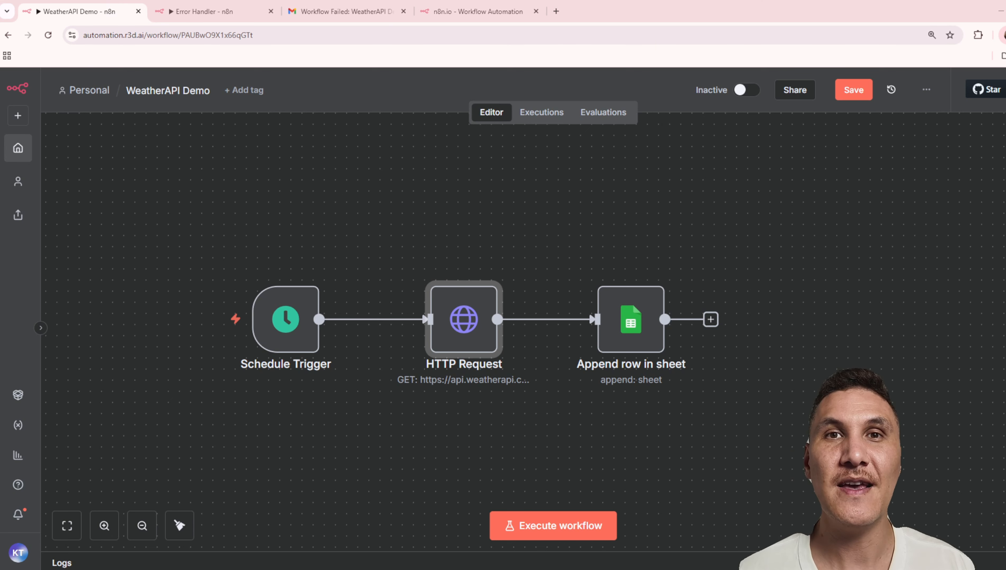
Enable Retry On Fail in the settings of the WeatherAPI Demo workflow's HTTP Request node
double_click(476, 341)
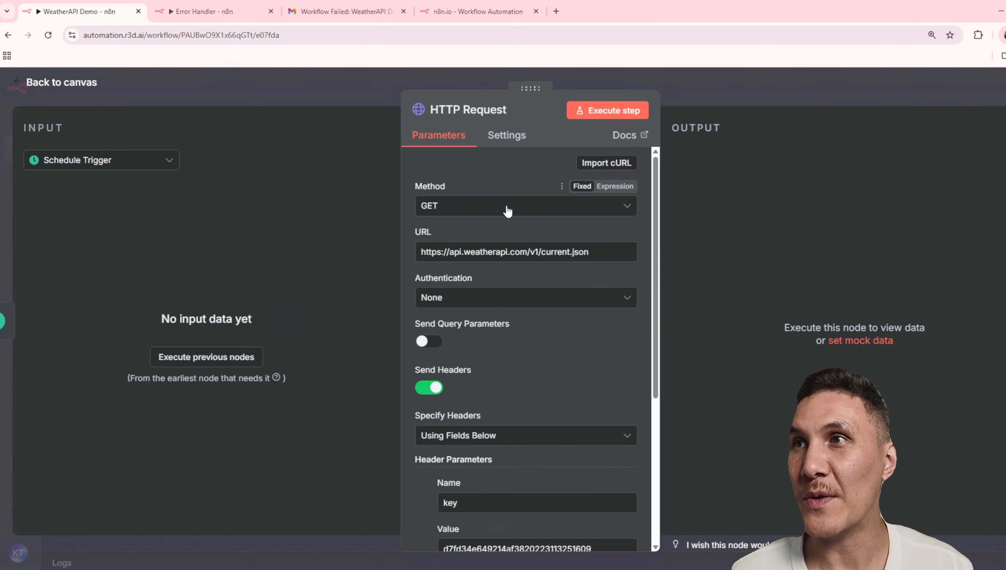
click(507, 136)
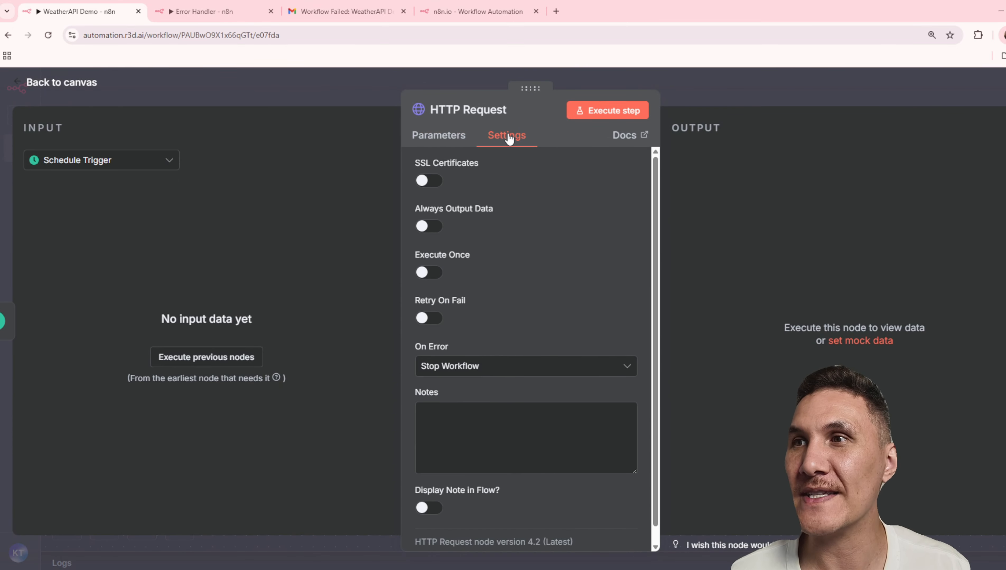
mouse_move(474, 303)
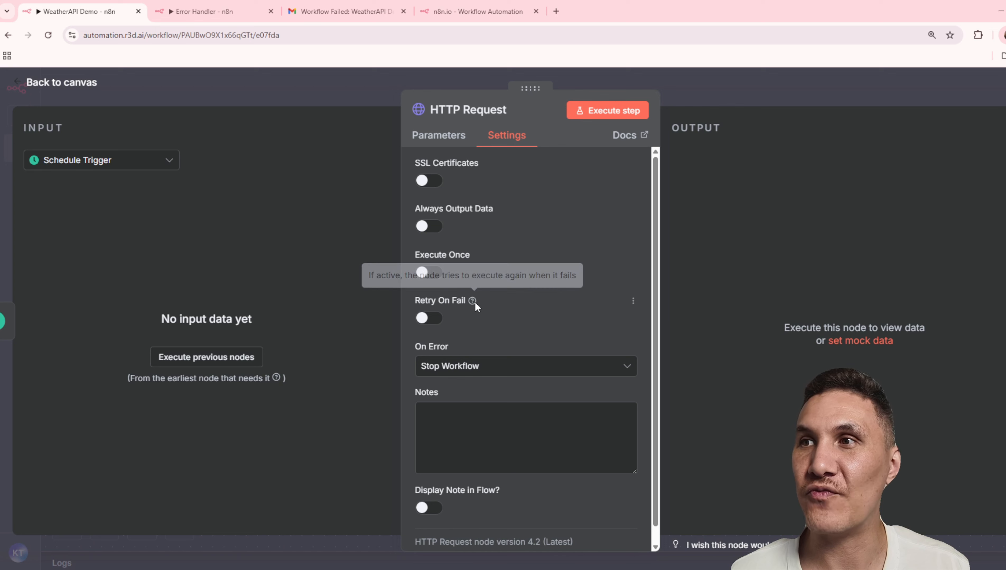
click(431, 318)
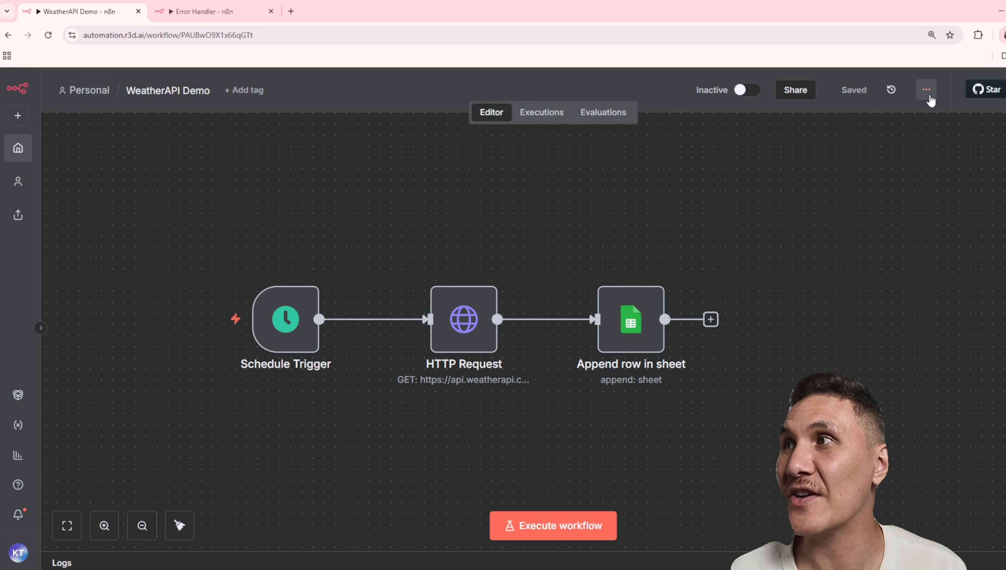
Set Error Handler as the error workflow in the WeatherAPI Demo workflow settings and save them
click(929, 97)
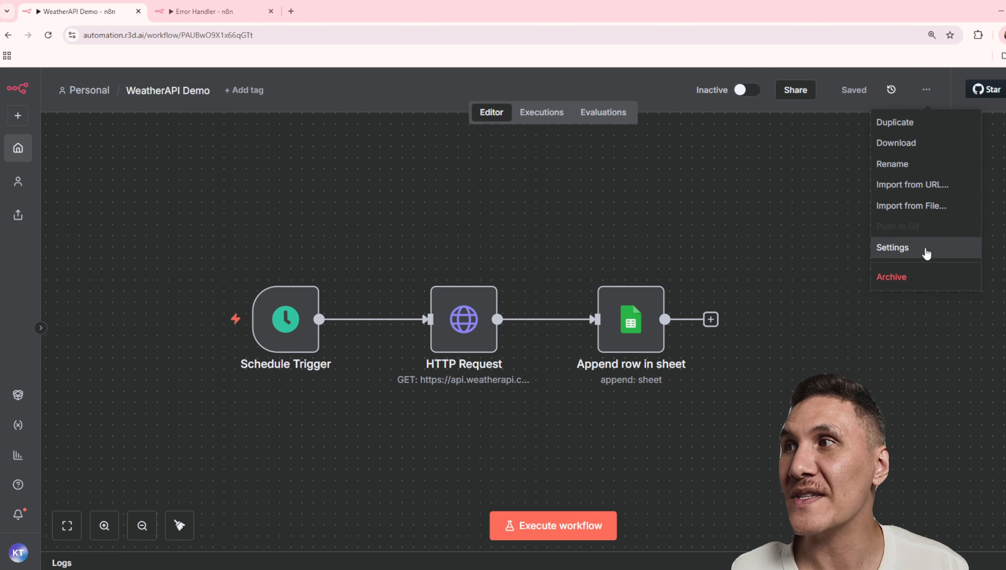
click(926, 249)
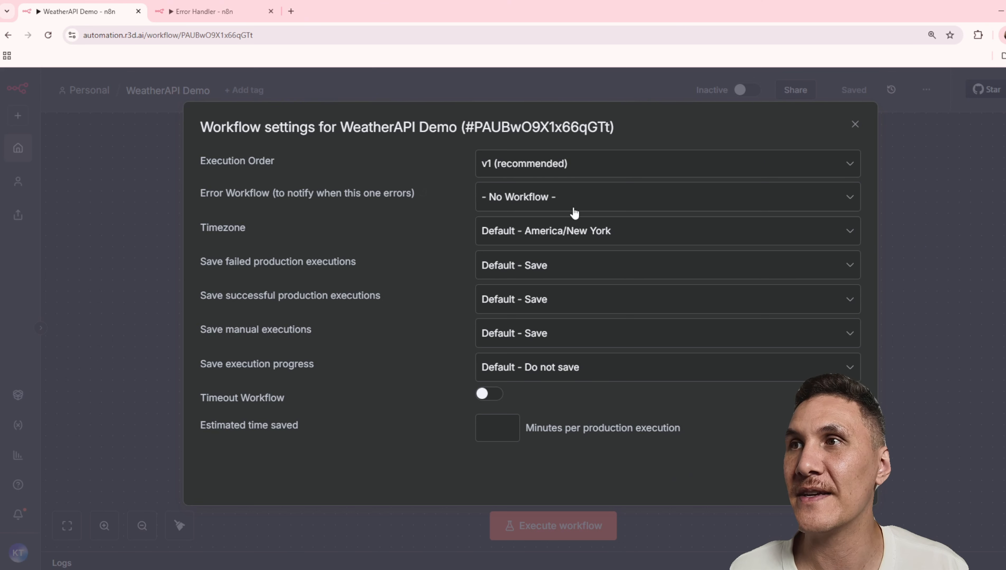
click(592, 207)
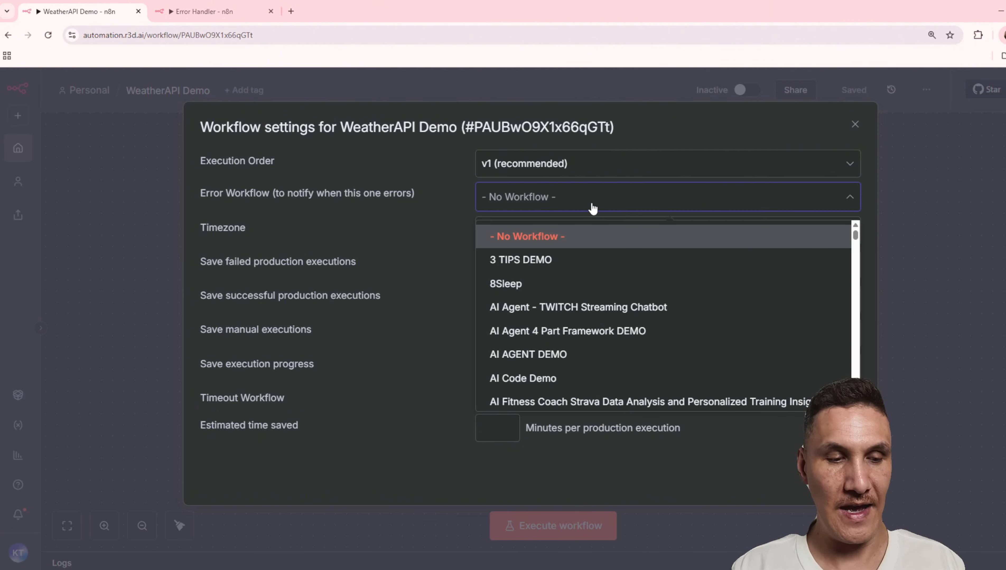
text(error handler)
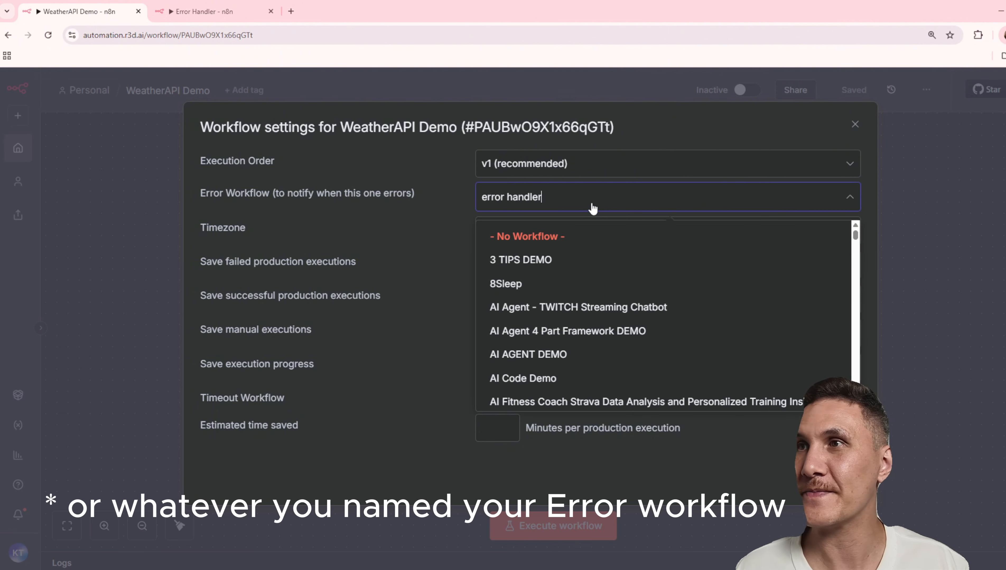
click(557, 258)
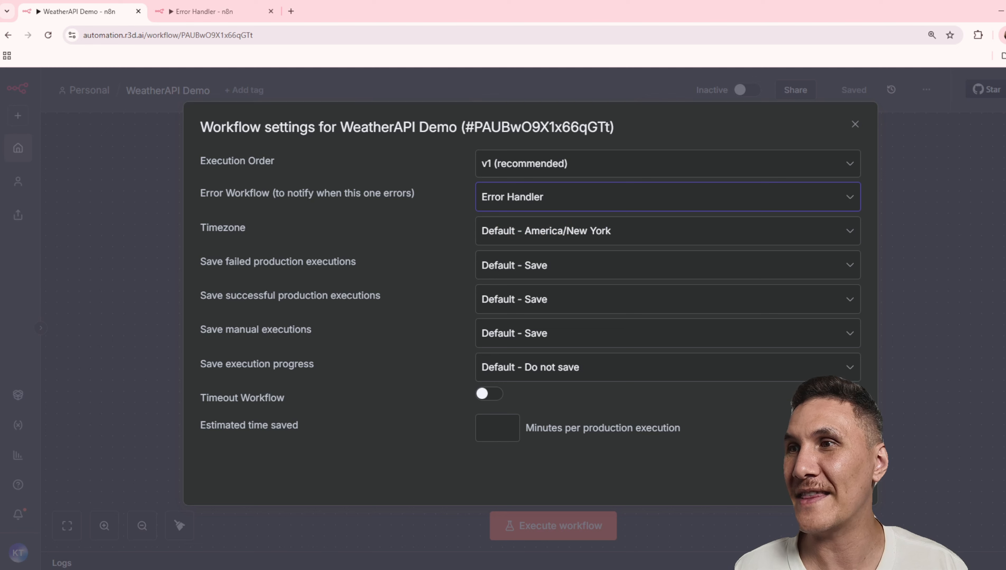
click(839, 476)
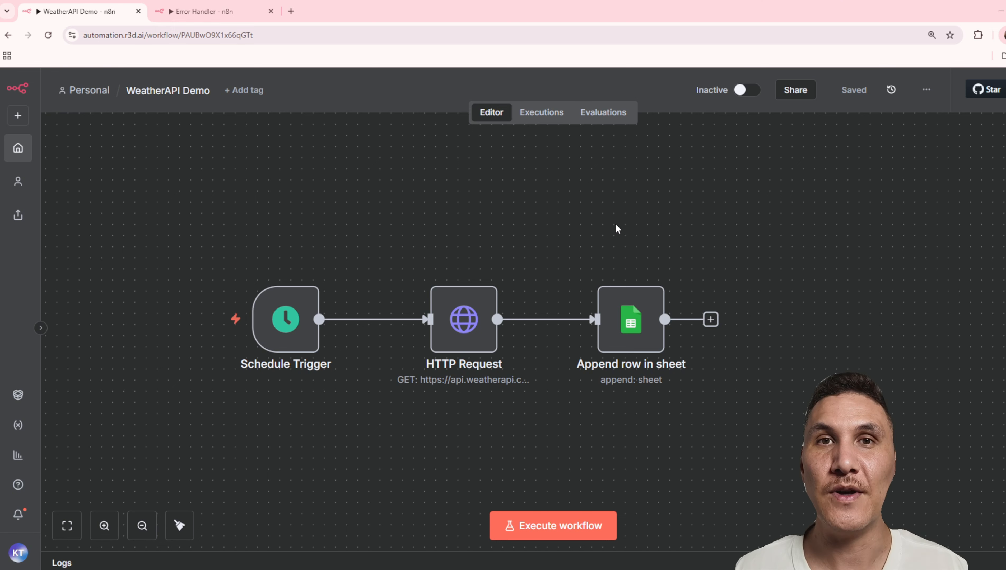
Activate the WeatherAPI Demo workflow and dismiss the activation notice
click(756, 92)
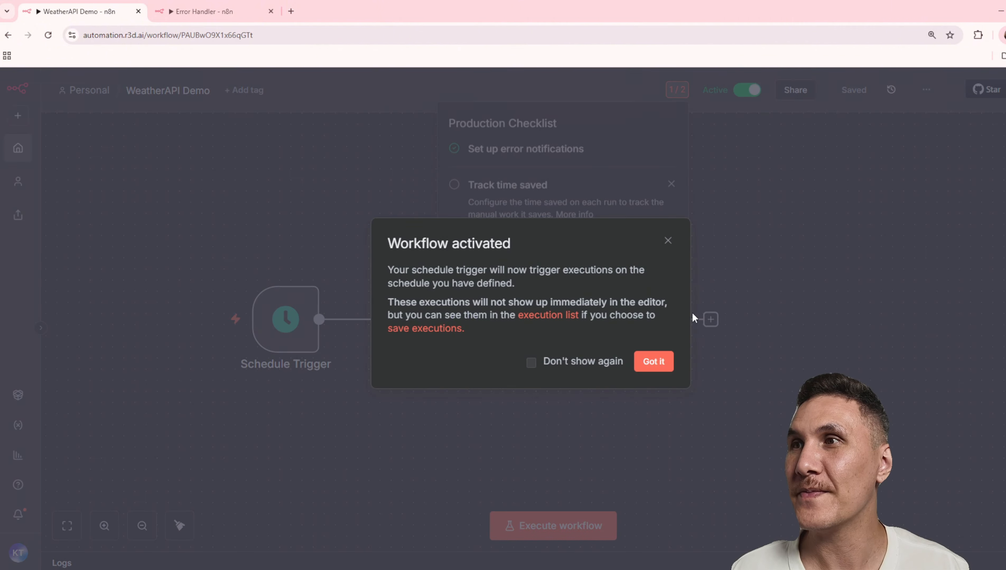
click(741, 201)
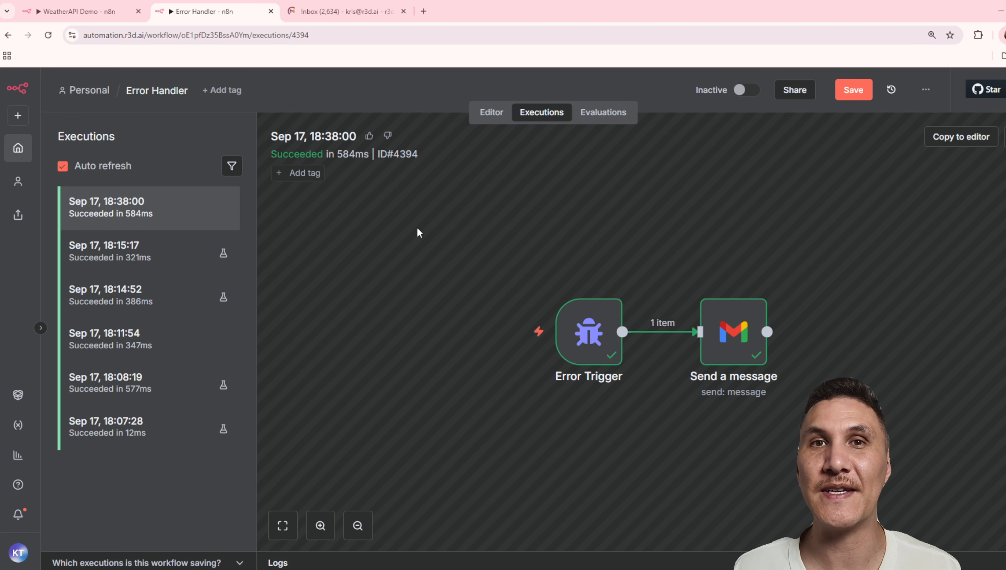
Examine the Error Trigger data and the evaluated Gmail message in the Error Handler execution from Sep 17, 18:38:00
double_click(603, 335)
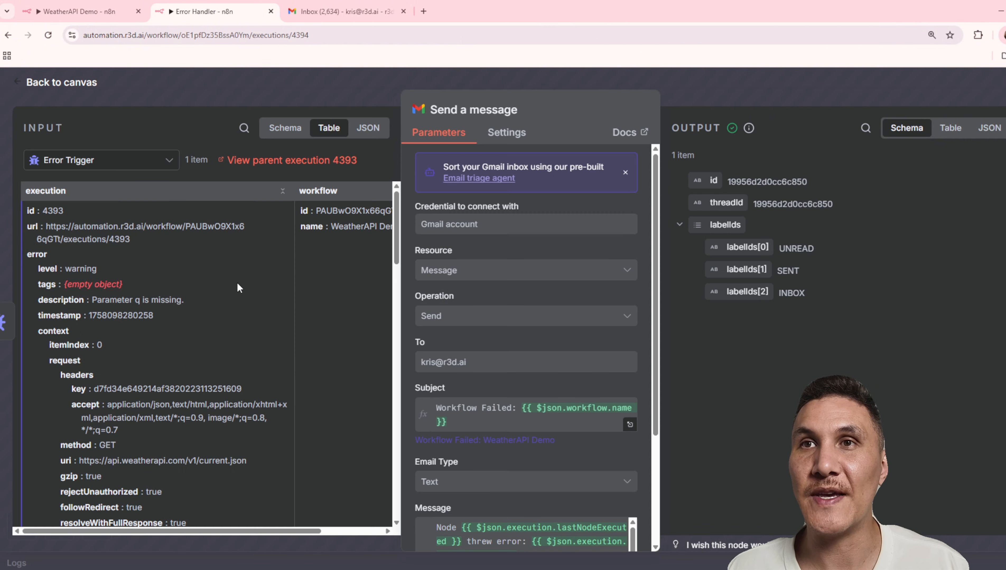
scroll(268, 292, down, 6)
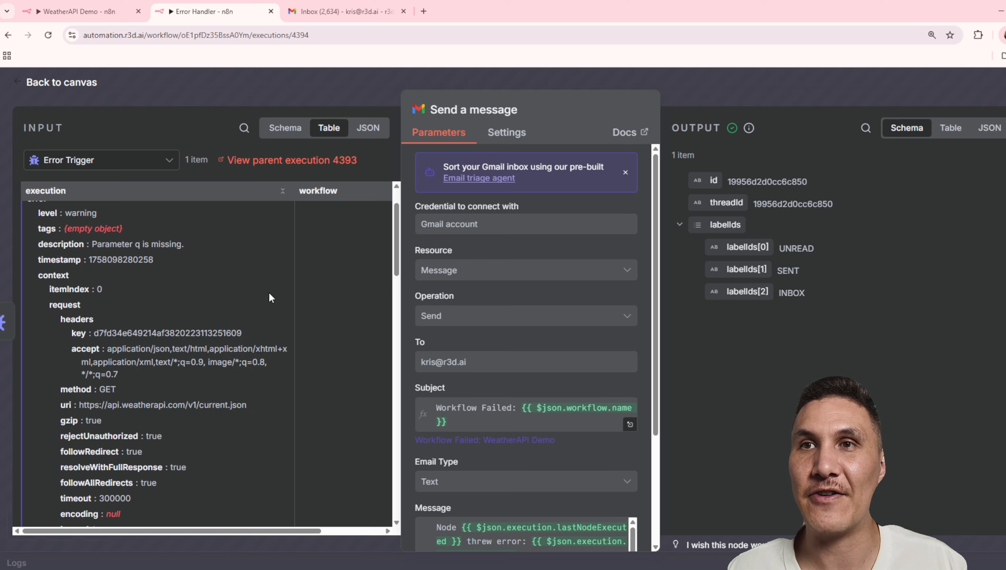
scroll(656, 445, down, 4)
click(630, 438)
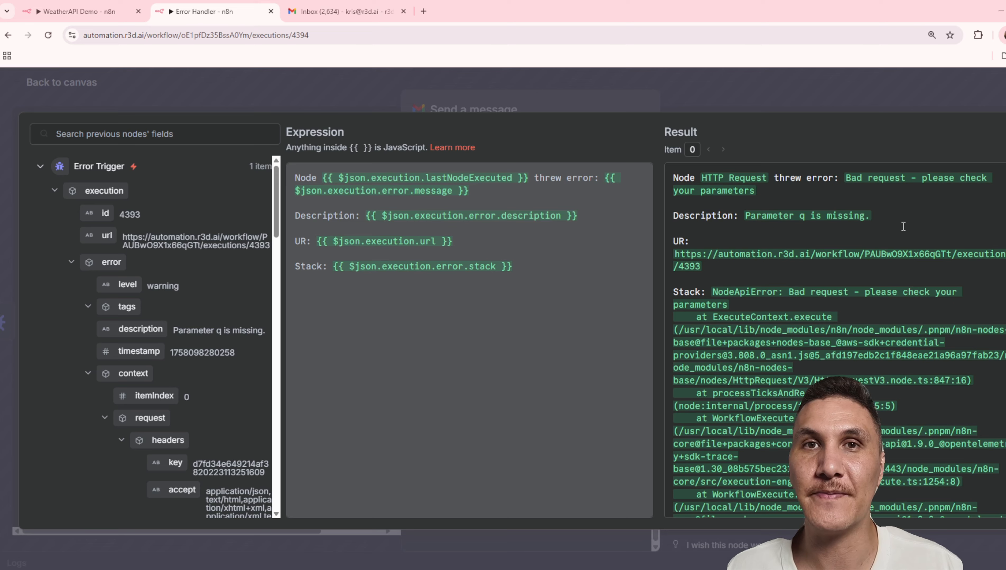
Switch to Gmail, read the "Workflow Failed: WeatherAPI Demo" email and follow its link to the failed execution
click(316, 8)
click(402, 200)
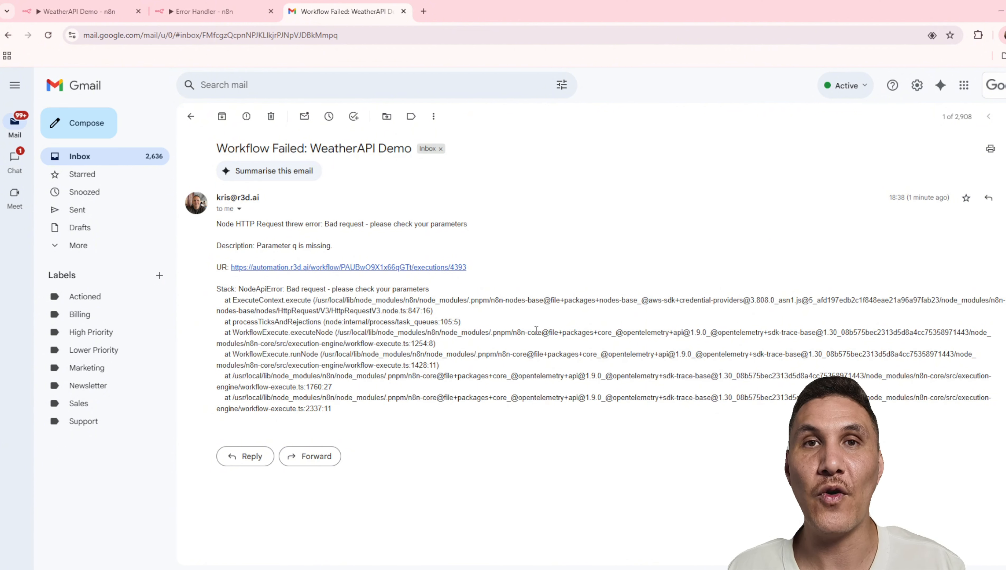
click(349, 268)
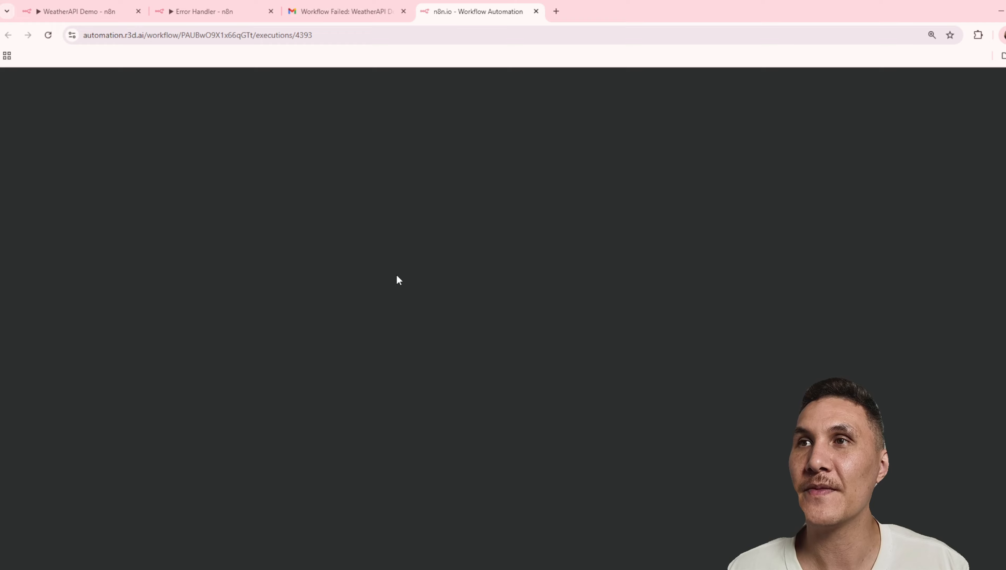